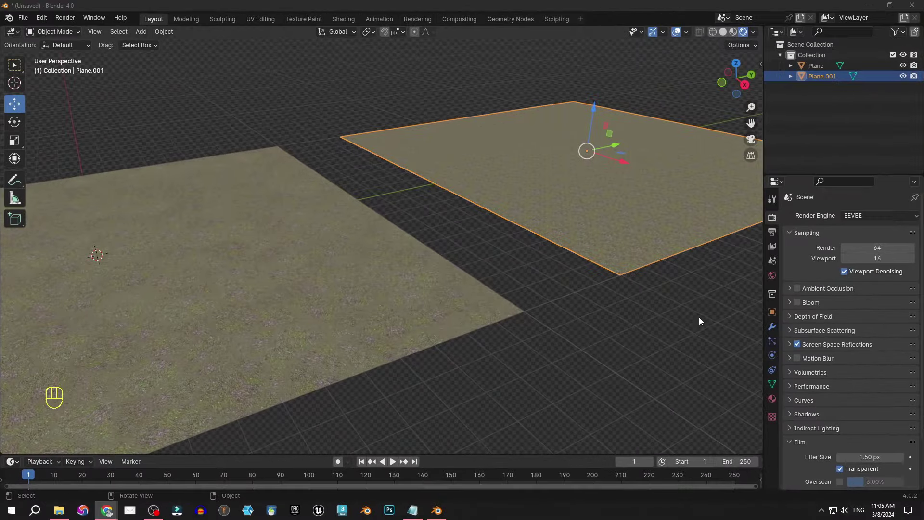
Step: Orbit and zoom the view around the two grass planes down to a lower angle
middle_click_drag(698, 320, 665, 317)
scroll(685, 325, "up", 2)
scroll(666, 316, "up", 2)
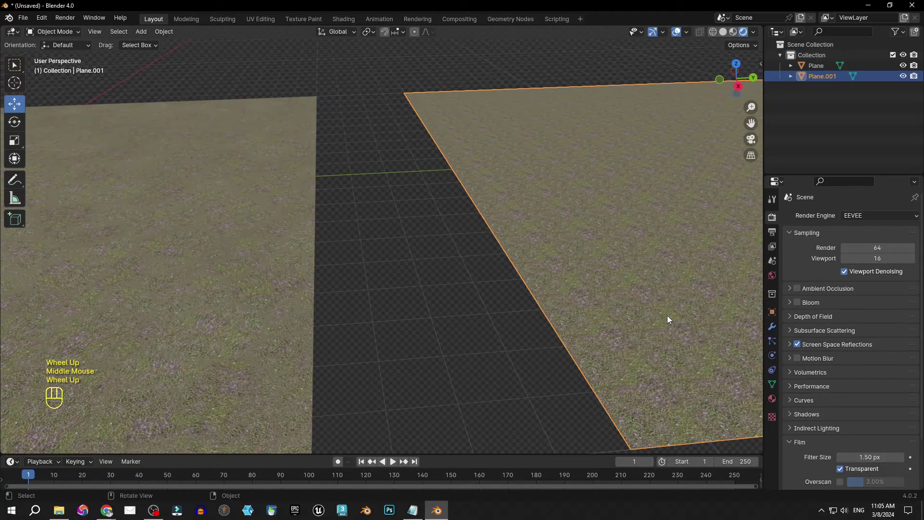
scroll(668, 316, "down", 2)
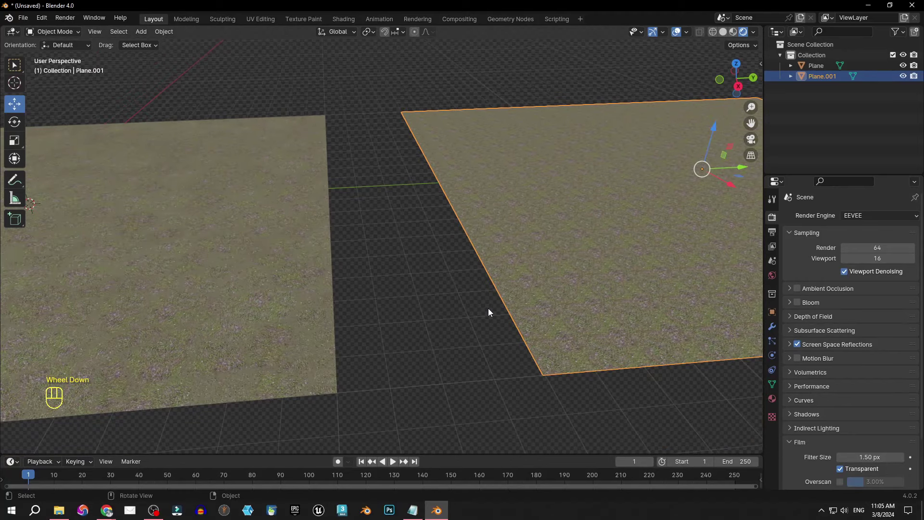
middle_click_drag(491, 307, 508, 299)
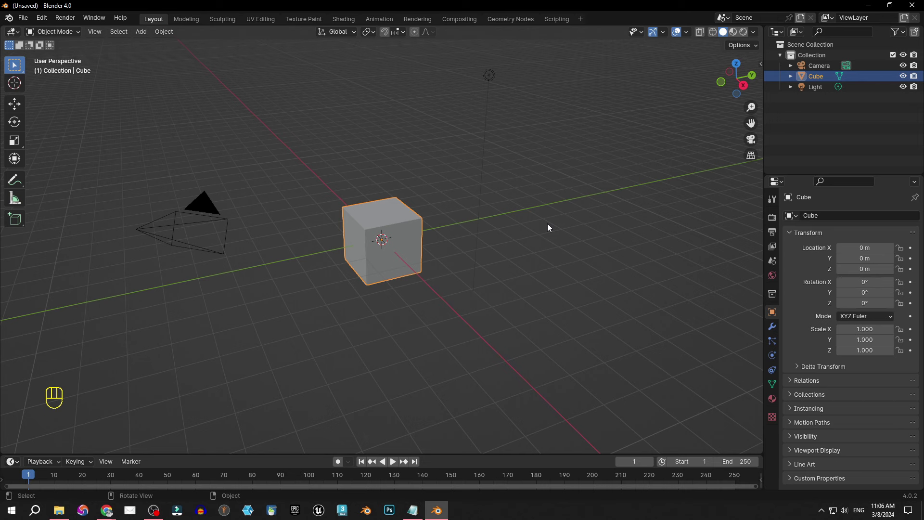
Step: Select and delete the default cube, camera and light
key("a")
key("x")
left_click(547, 223)
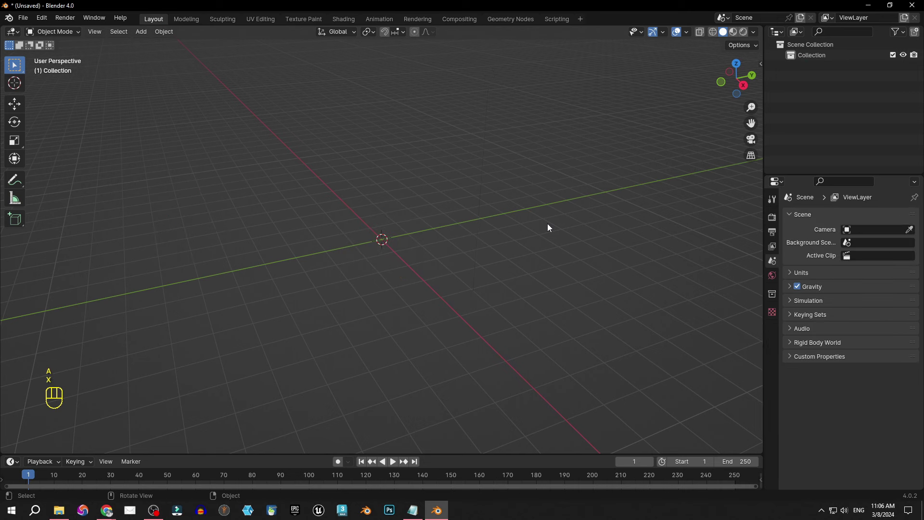
Step: Add a mesh plane and scale it up by 50
key("shift+a")
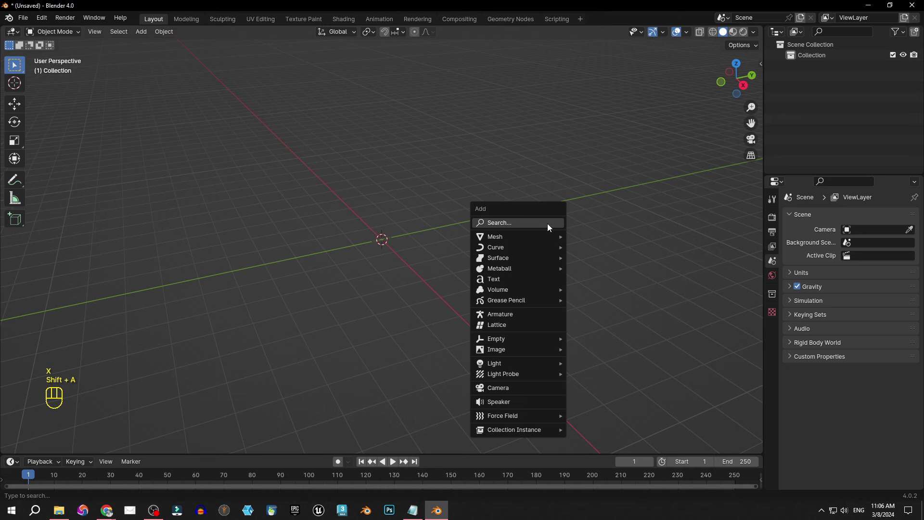
mouse_move(535, 241)
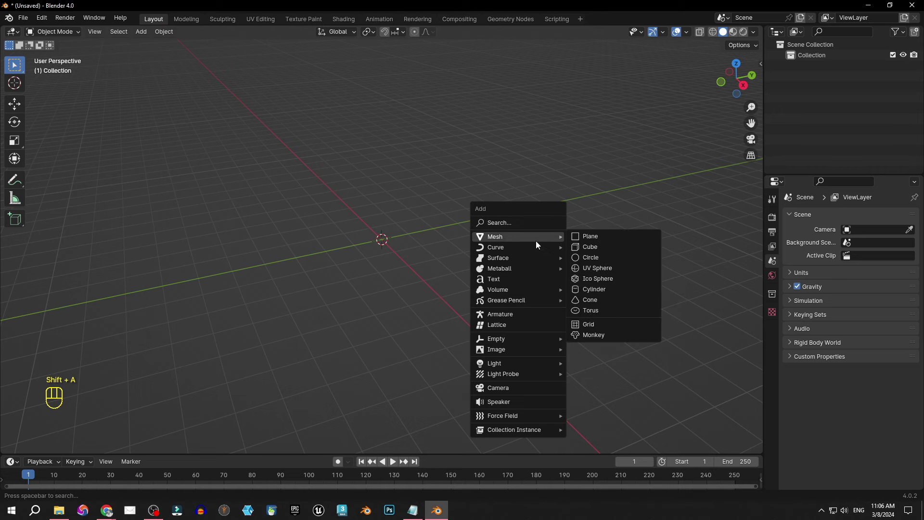
left_click(599, 236)
type("s50")
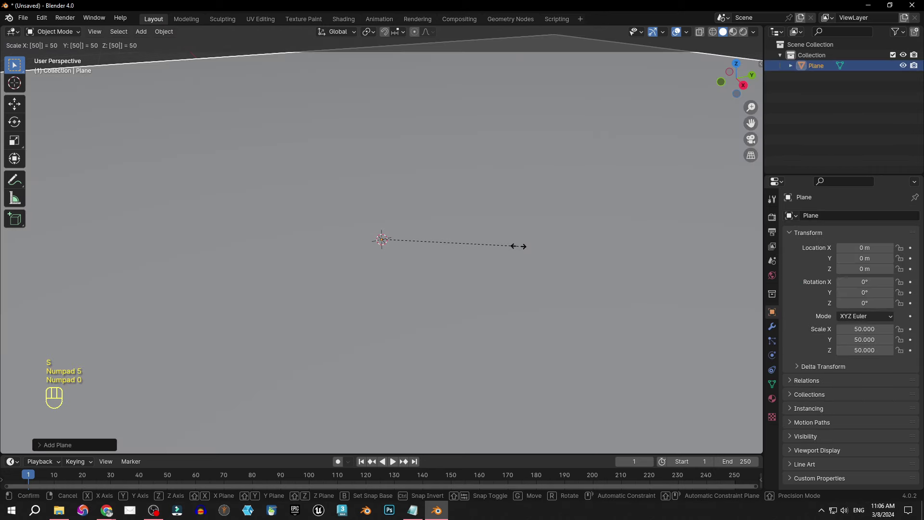
left_click(517, 247)
Step: Orbit around the large plane and switch the viewport to Rendered shading
scroll(539, 207, "down", 3)
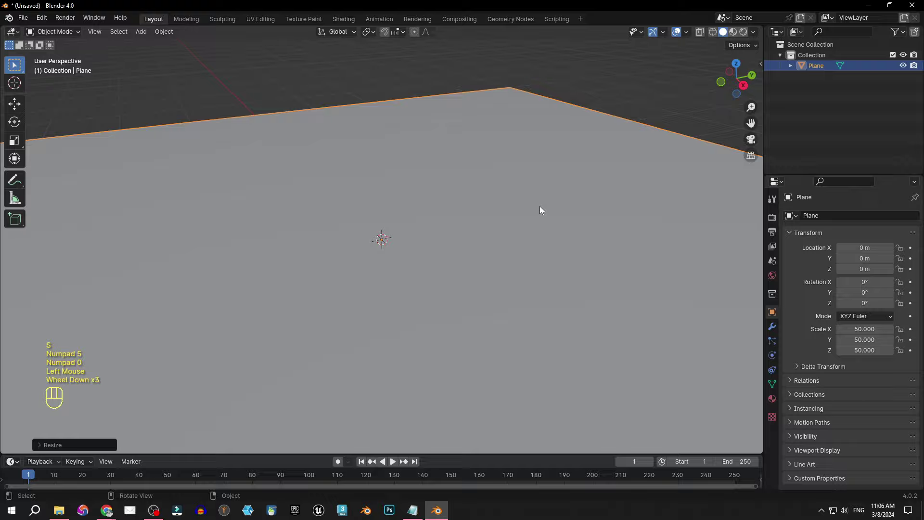
mouse_move(539, 207)
middle_mouse_down()
mouse_move(523, 214)
mouse_move(521, 207)
middle_mouse_up()
key("z")
left_click(656, 201)
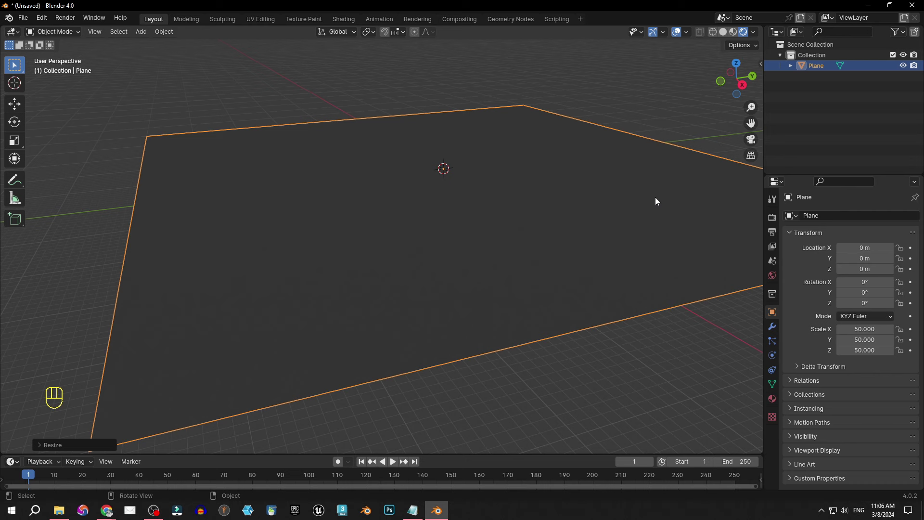
Step: Set the World Color to an Environment Texture
left_click(774, 277)
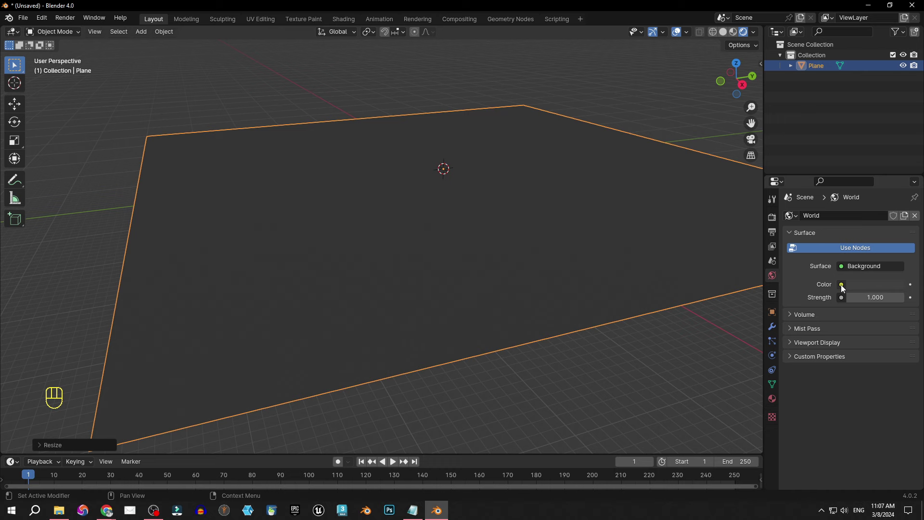
left_click(842, 285)
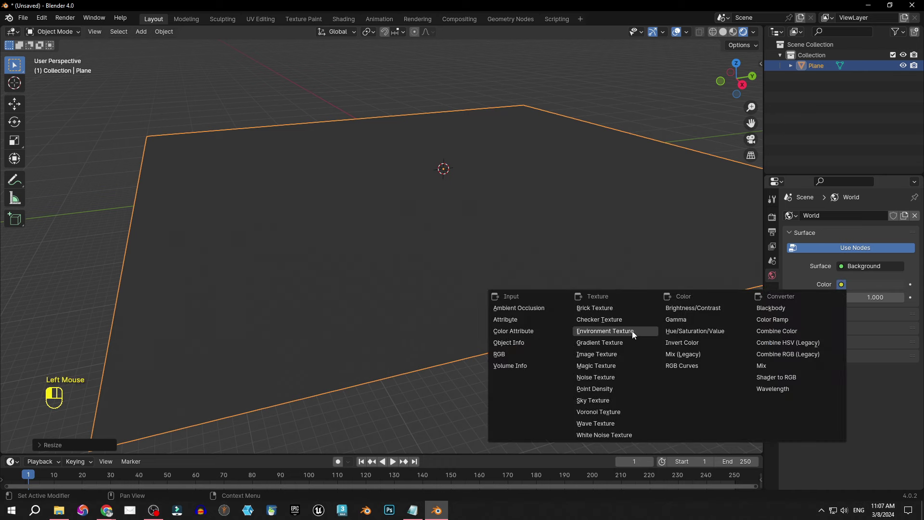
left_click(631, 331)
Step: Load Glade-01.exr from D:\Blender\02 HDRIs as the environment image
left_click(891, 297)
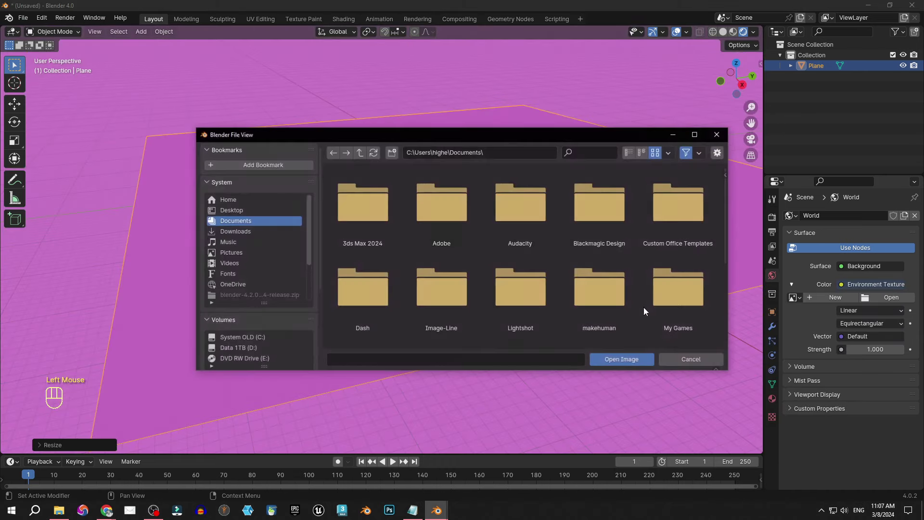
left_click(248, 346)
double_click(362, 212)
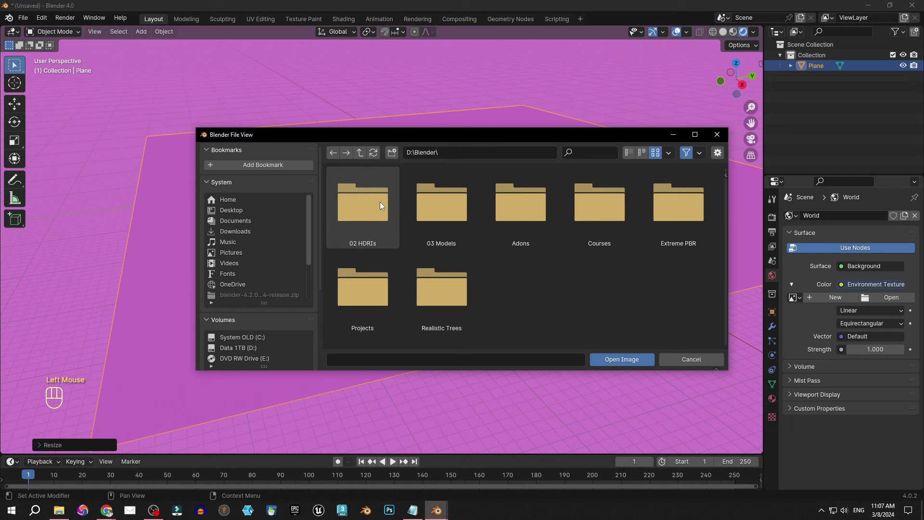
double_click(373, 207)
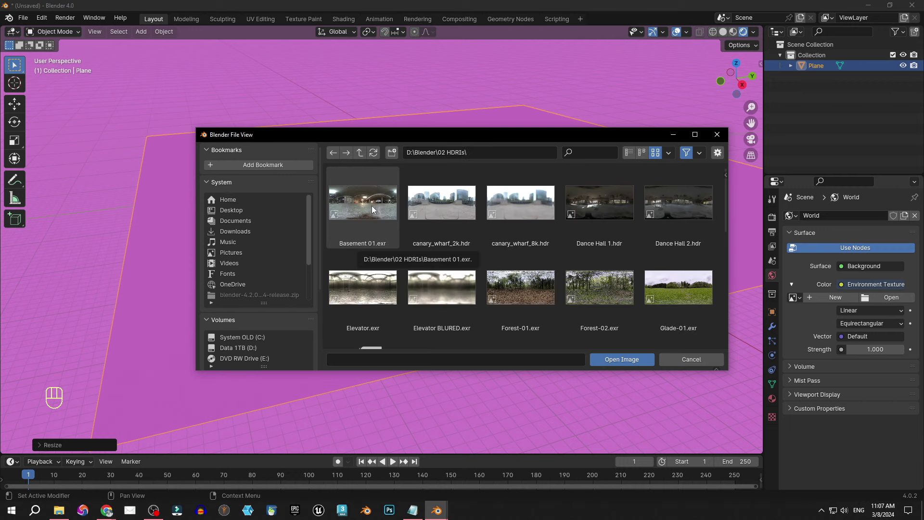
scroll(630, 251, "down", 1)
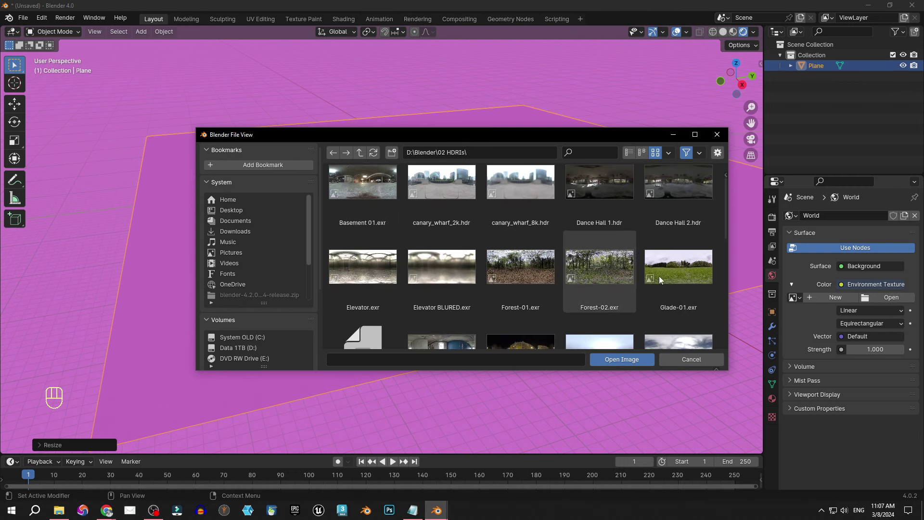
left_click(692, 266)
left_click(617, 364)
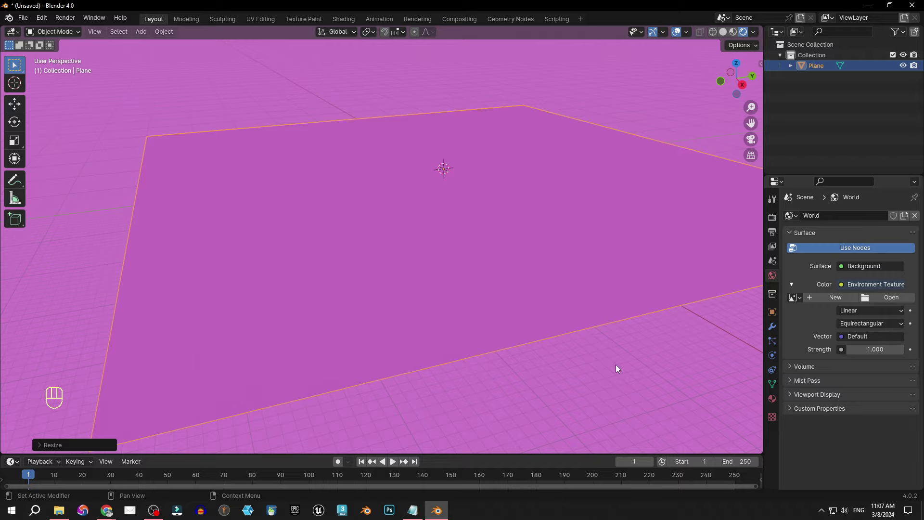
Step: Orbit and zoom to look down on the plane under the HDRI lighting
scroll(528, 218, "down", 2)
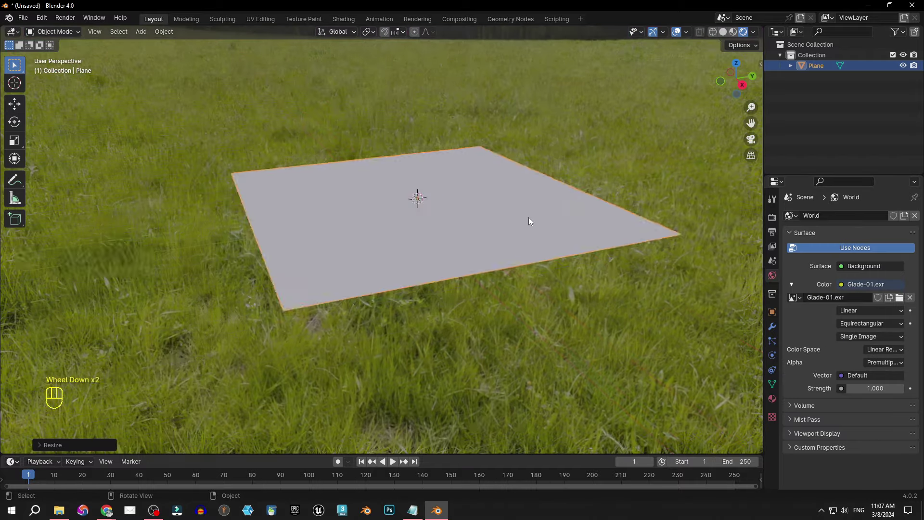
scroll(528, 218, "down", 2)
mouse_move(529, 217)
middle_mouse_down()
mouse_move(501, 180)
mouse_move(470, 194)
mouse_move(530, 209)
middle_mouse_up()
scroll(425, 236, "up", 1)
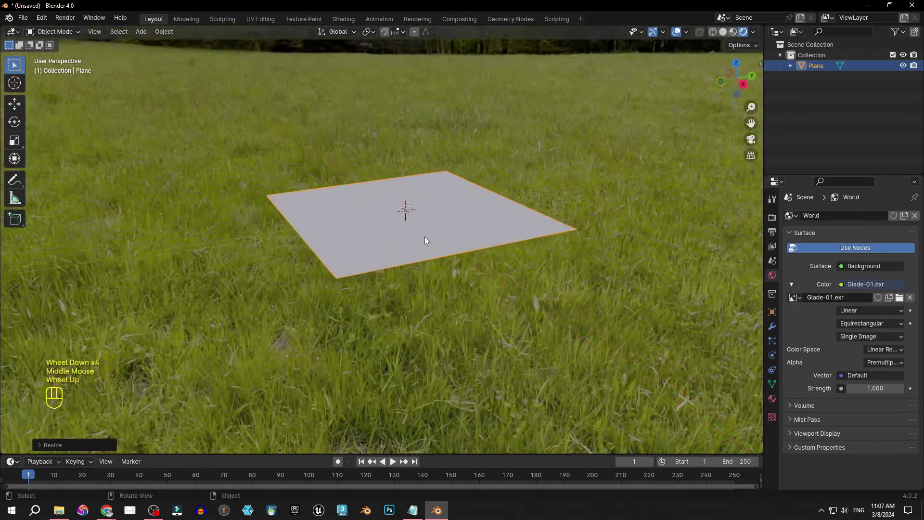
scroll(425, 238, "up", 2)
middle_click_drag(432, 235, 445, 248)
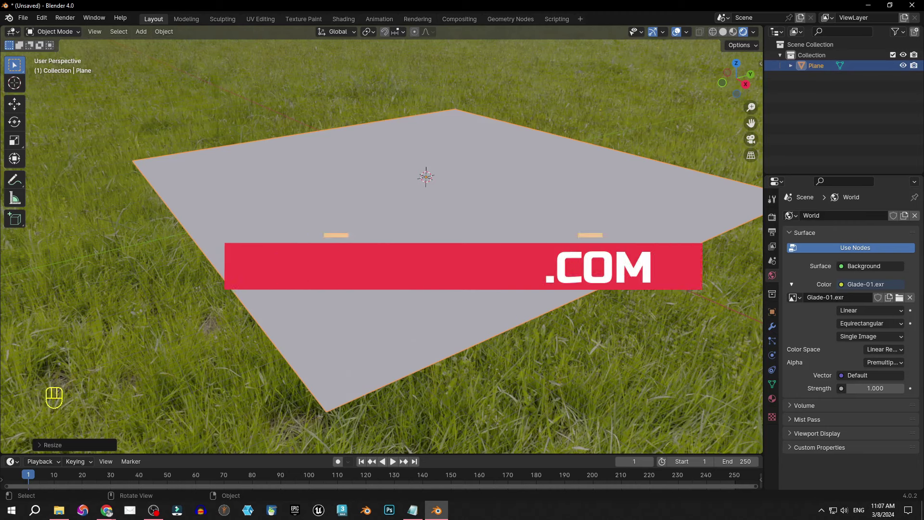
Step: Enable Transparent in the Film panel of Render Properties
left_click(772, 233)
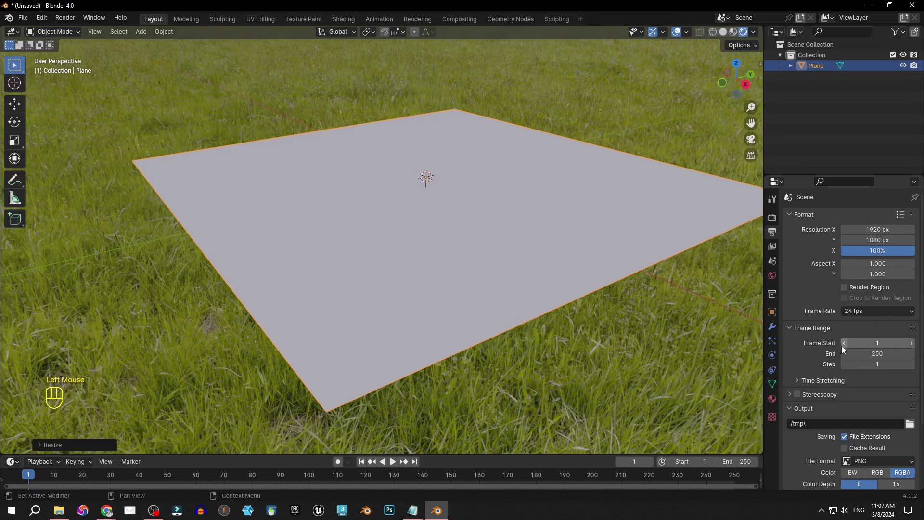
left_click(772, 219)
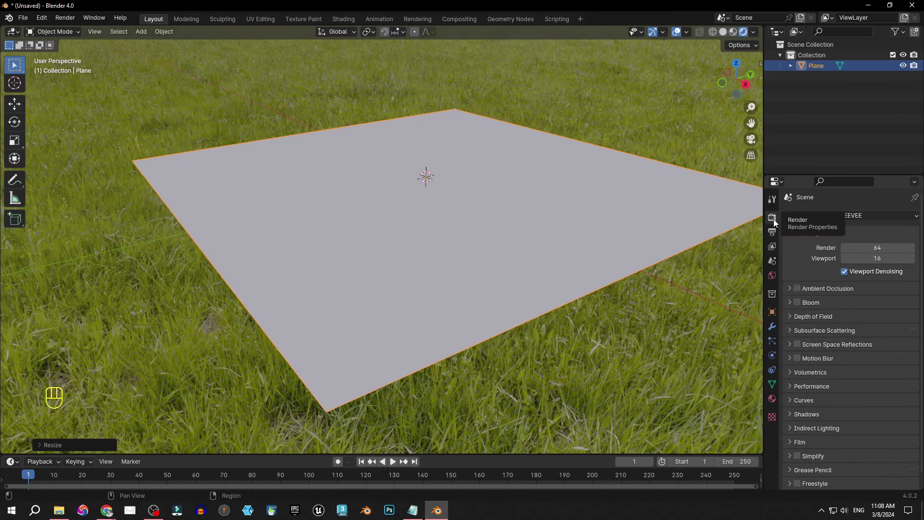
scroll(795, 345, "down", 1)
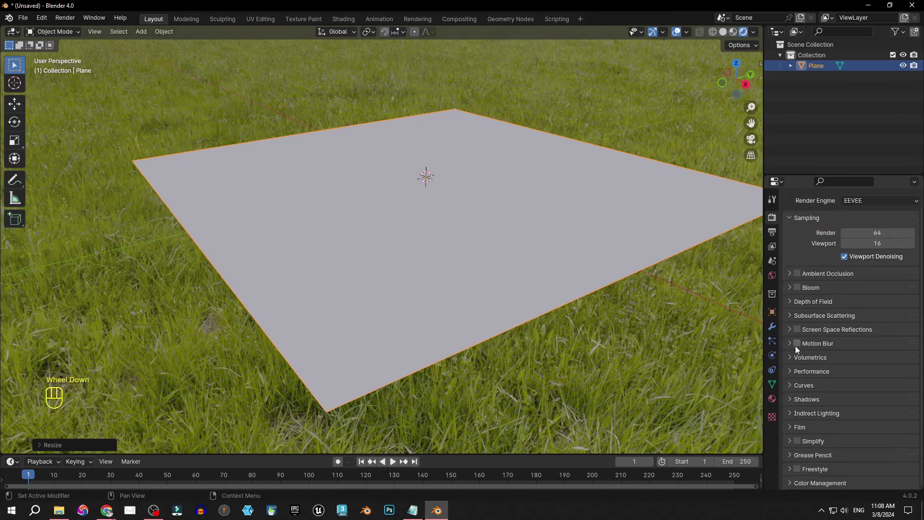
left_click(790, 428)
scroll(815, 348, "down", 3)
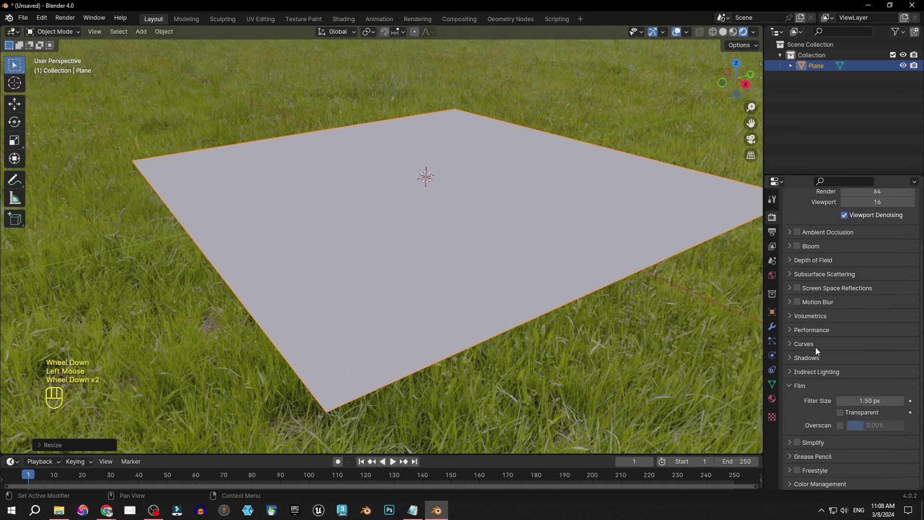
left_click(840, 411)
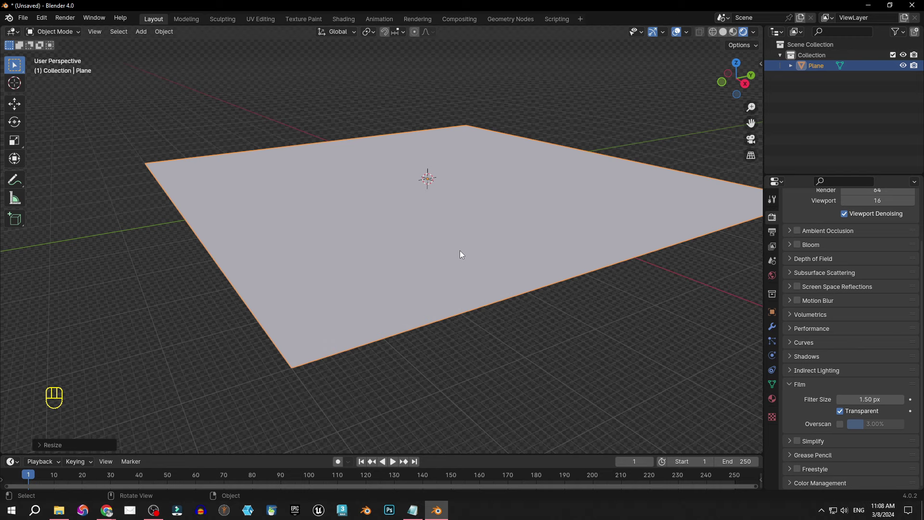
Step: Reposition the view of the plane and show the Extreme PBR Nexus side panel
middle_click_drag(460, 250, 529, 244)
middle_click_drag(530, 244, 400, 203, "shift")
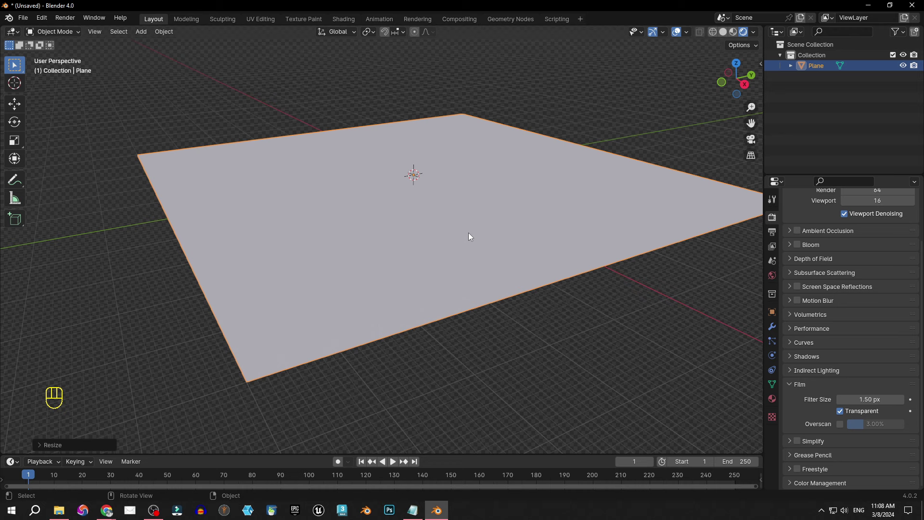
key("n")
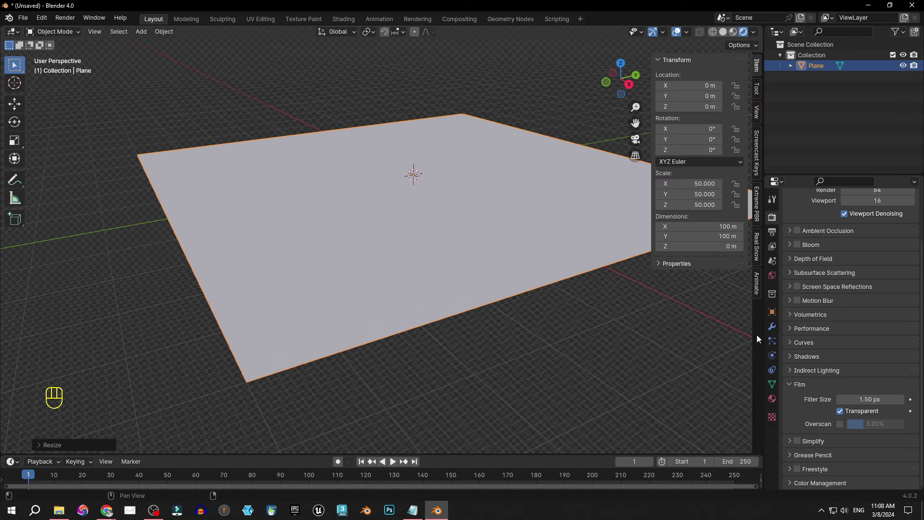
left_click(757, 215)
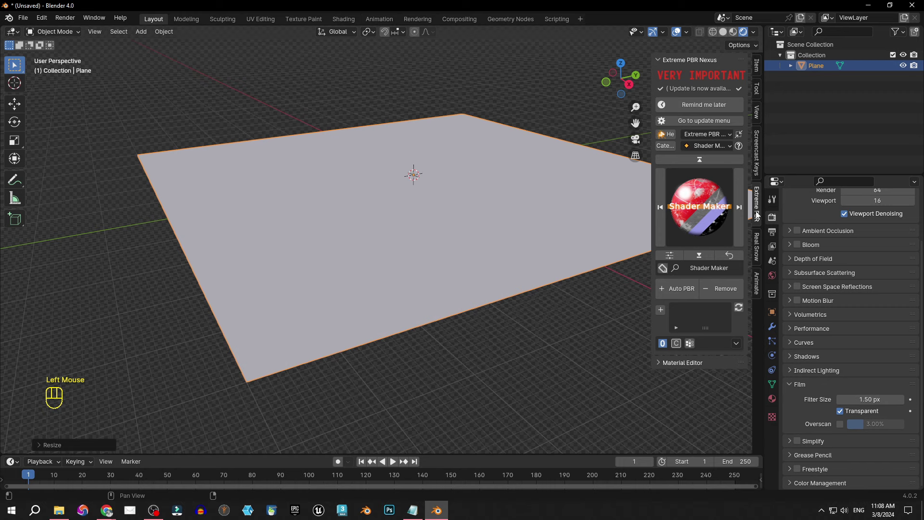
Step: Add the Moss 001 material from the Ground - Vegetation category to the plane
left_click(725, 150)
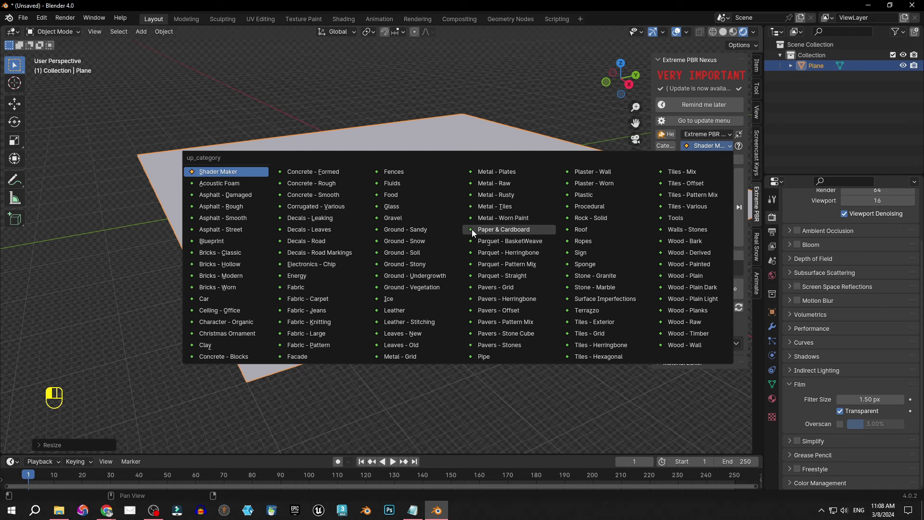
left_click(436, 291)
left_click(709, 214)
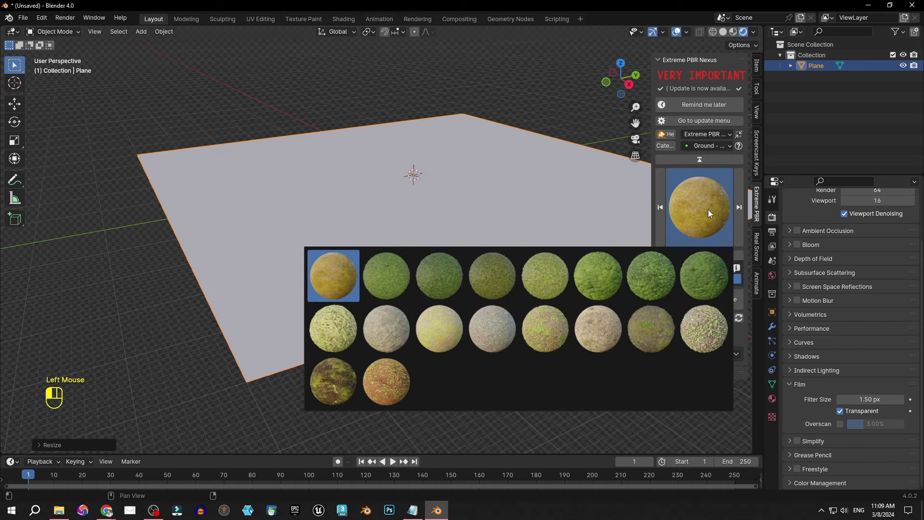
left_click(704, 335)
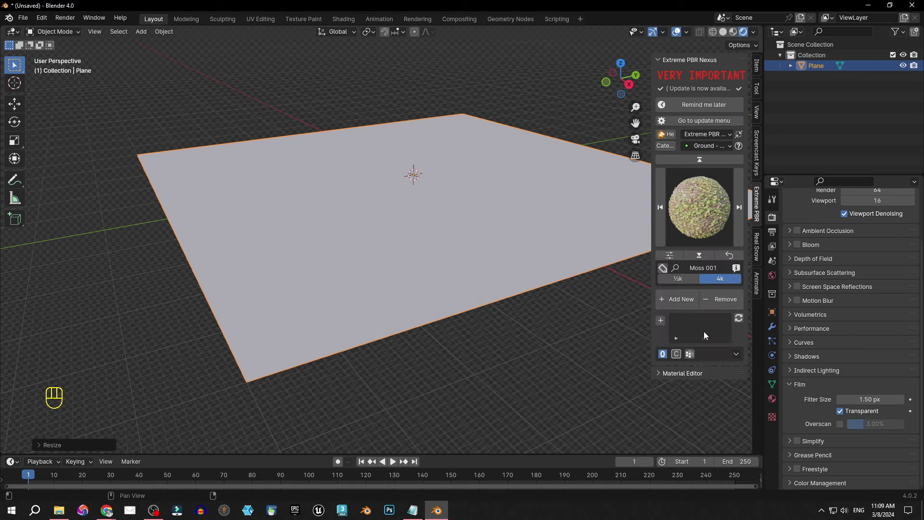
left_click(675, 301)
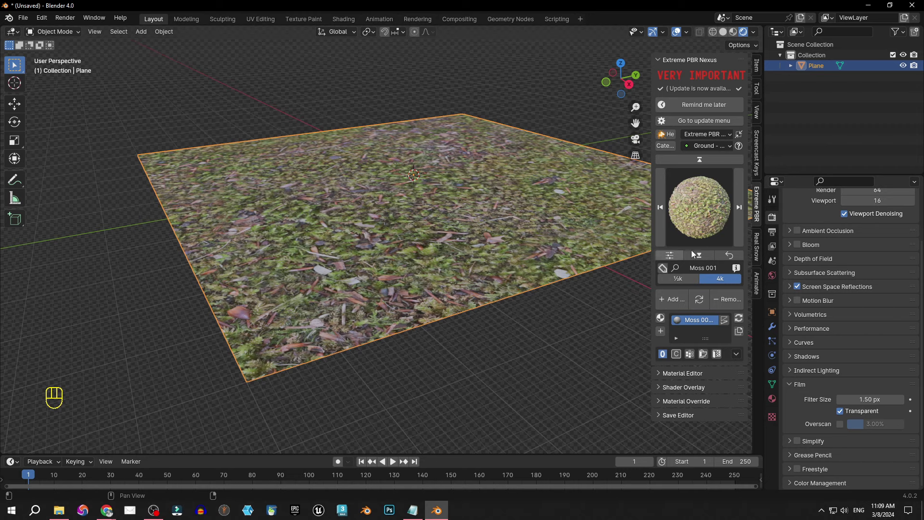
Step: In the Material Editor set Scale Uniform to 17.300 and inspect the tiled moss
scroll(676, 351, "down", 1)
left_click(688, 373)
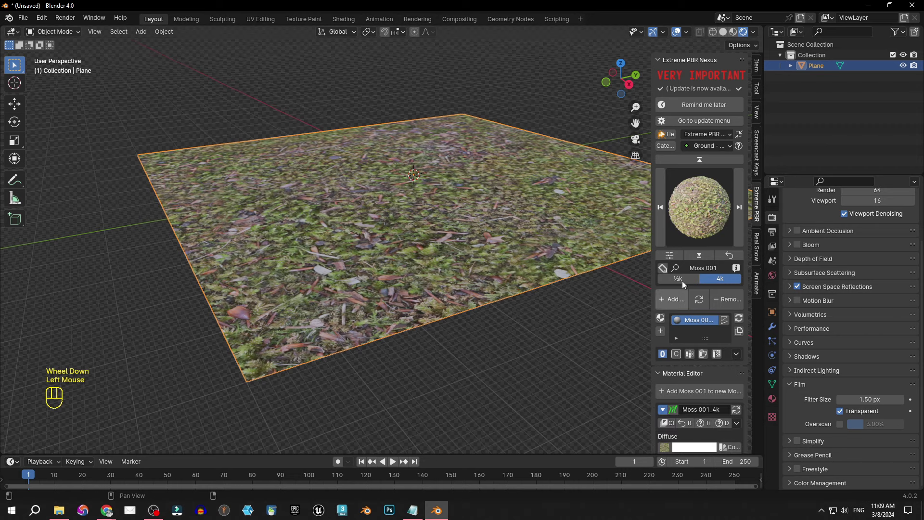
scroll(691, 279, "down", 4)
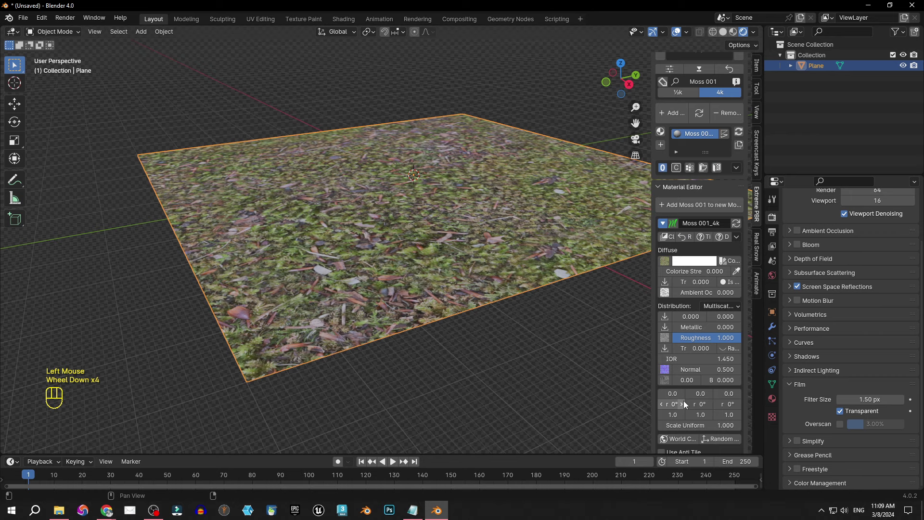
left_click_drag(678, 427, 790, 427)
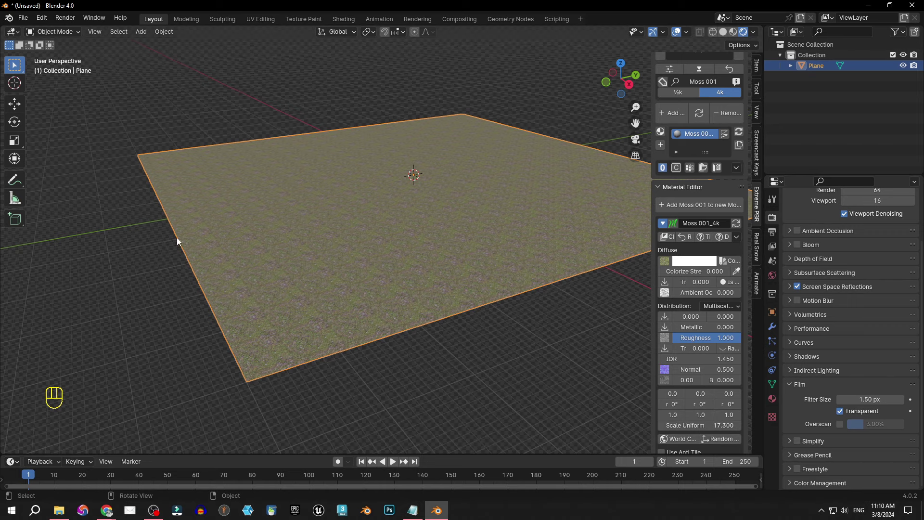
middle_click_drag(273, 221, 312, 227)
scroll(309, 227, "up", 4)
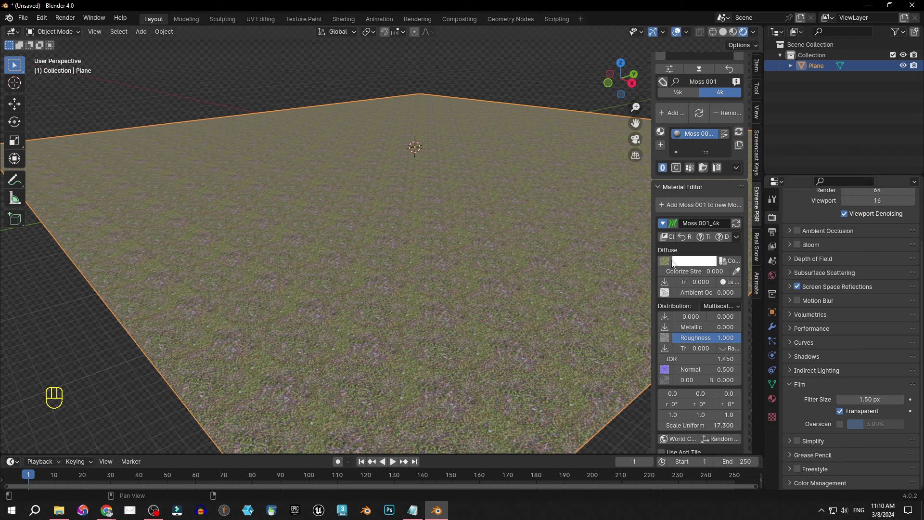
scroll(663, 372, "down", 5)
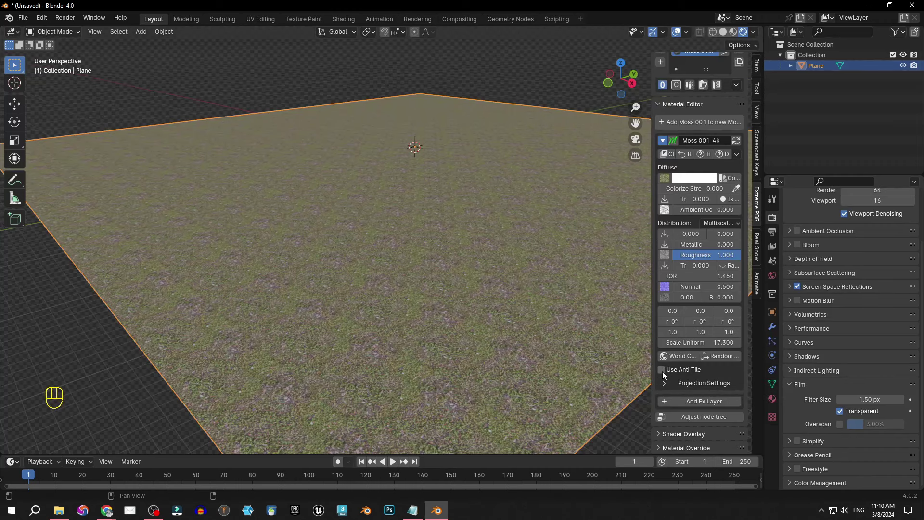
Step: Tick Use Anti Tile and enable the Random toggle beside World Coordinates
left_click(662, 370)
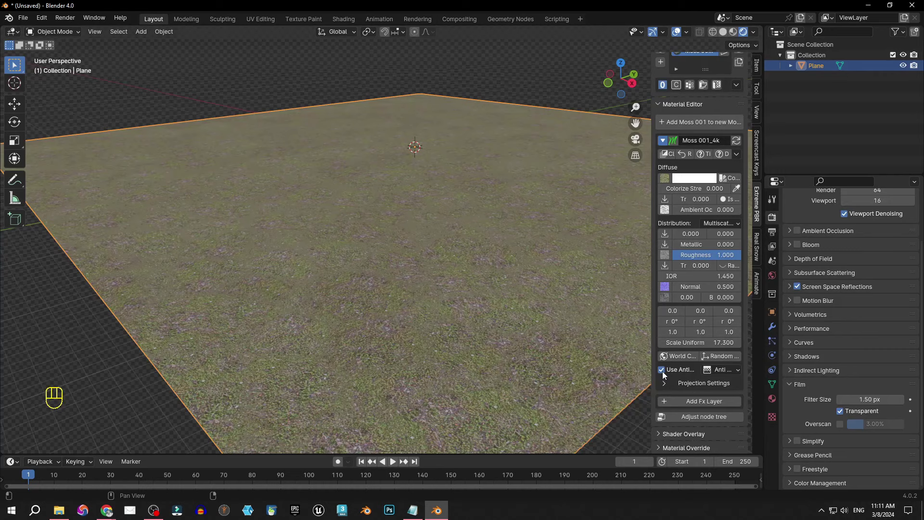
middle_click_drag(458, 374, 572, 331)
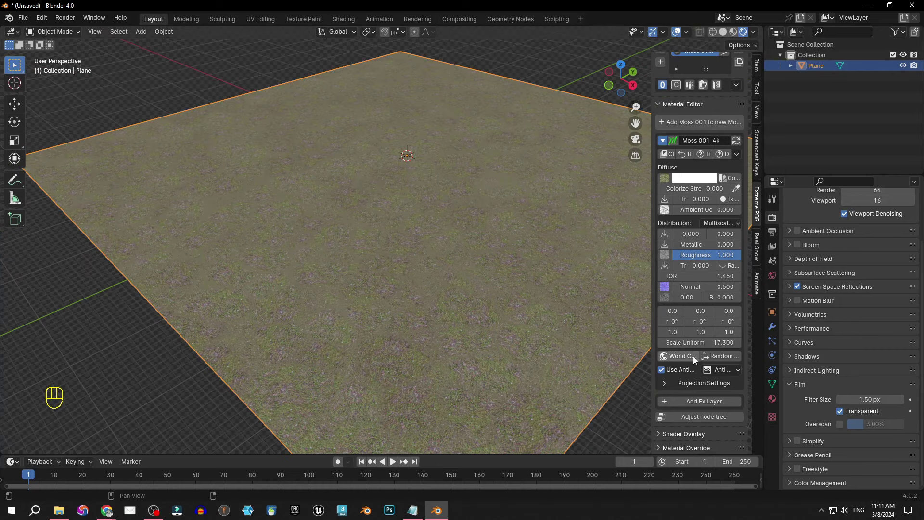
left_click(720, 359)
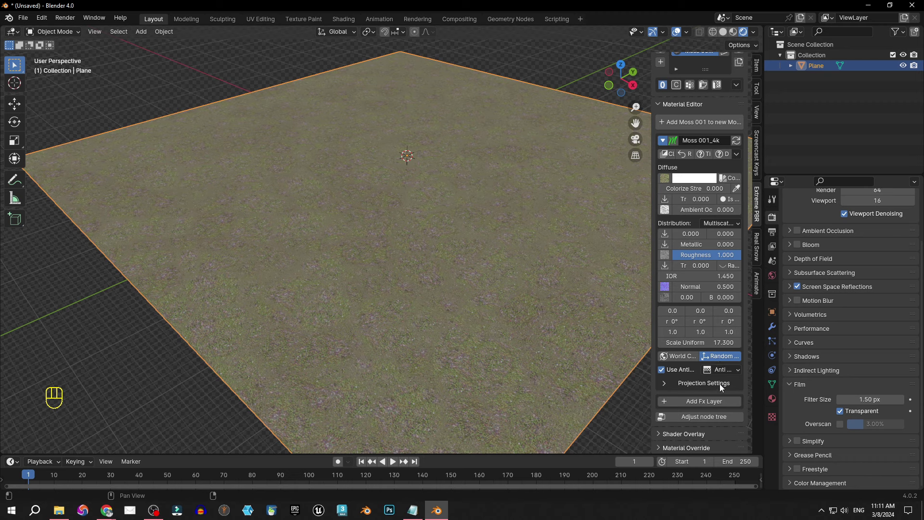
Step: Set Organic Anti Tile Hue Min 0.590, Hue Max 0.410, Exposure Max -0.900, Color Var Scale 0.245
left_click(723, 369)
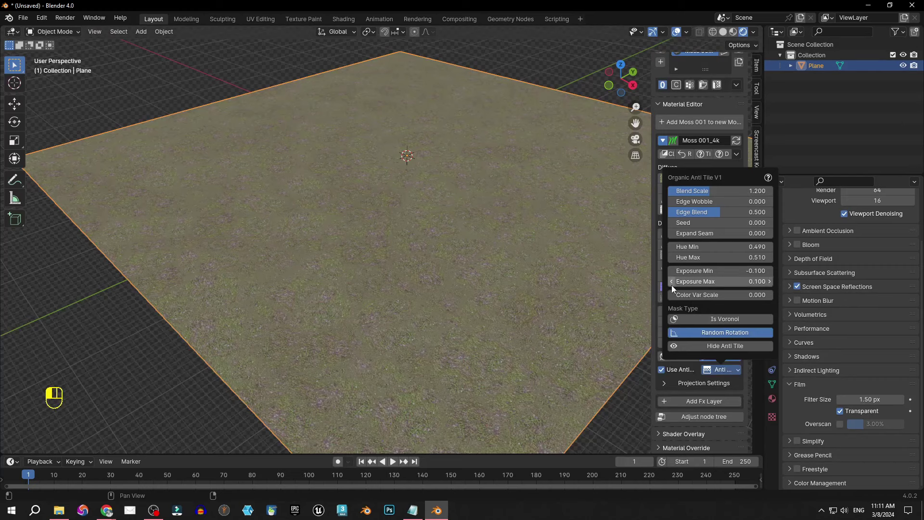
left_click(770, 247)
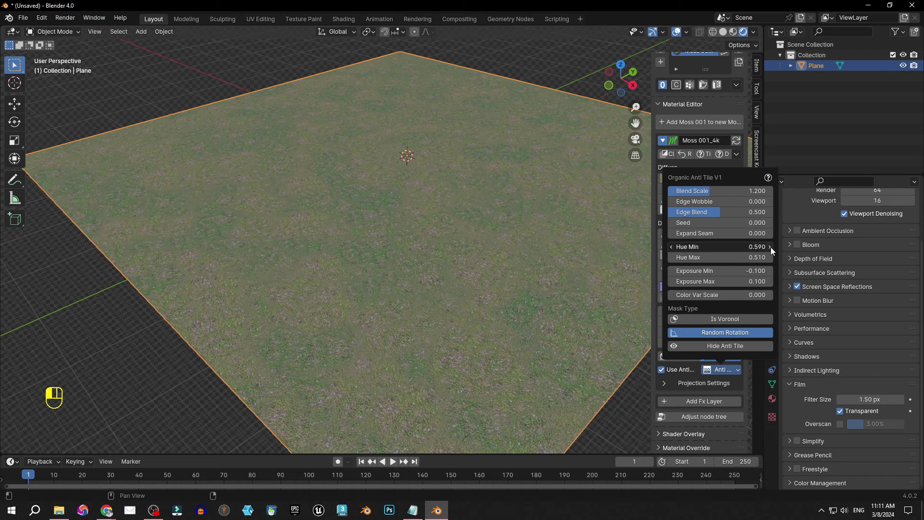
left_click(770, 247)
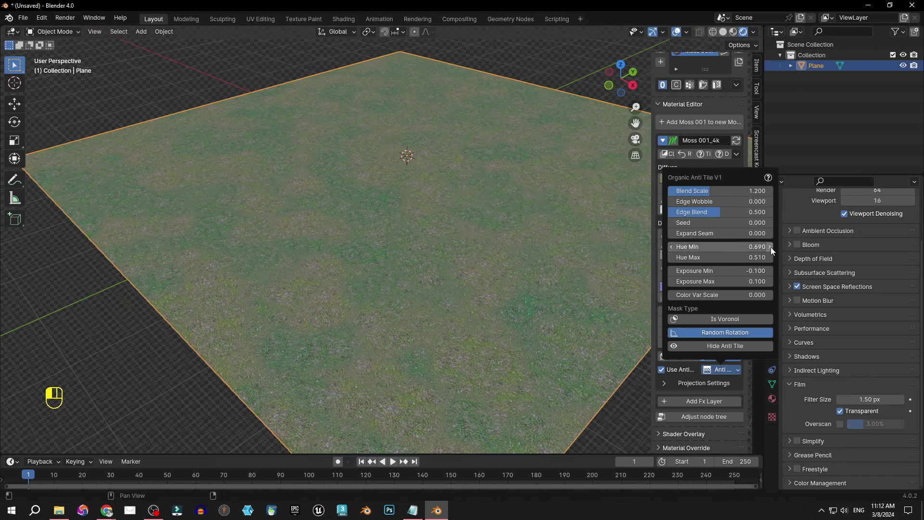
left_click(671, 247)
left_click(673, 258)
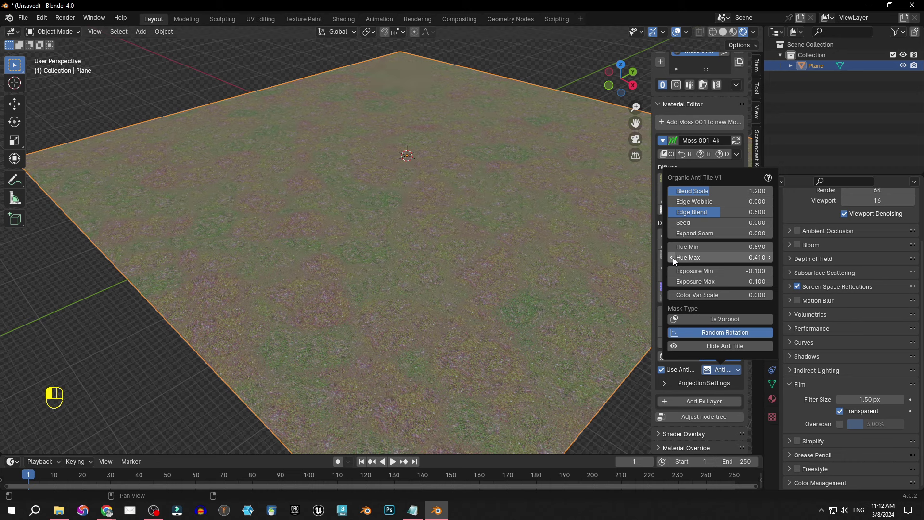
left_click_drag(693, 281, 680, 294)
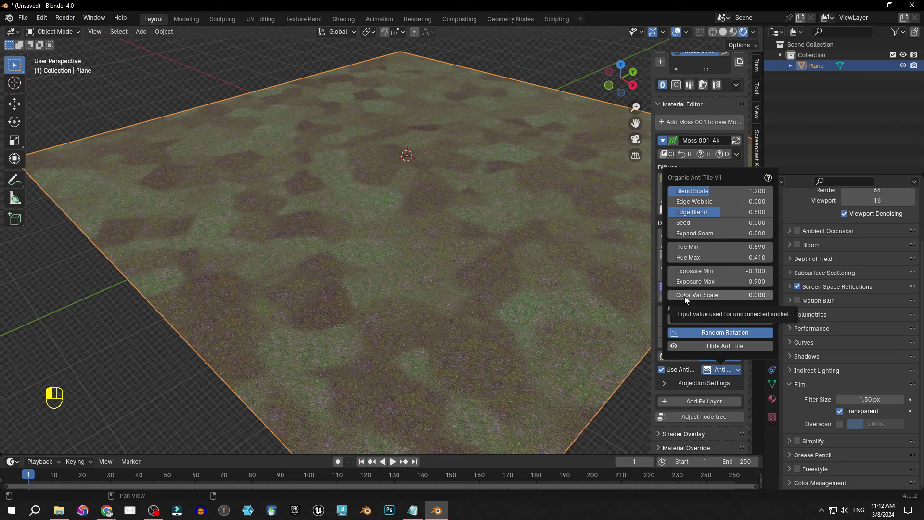
left_click_drag(691, 295, 761, 282)
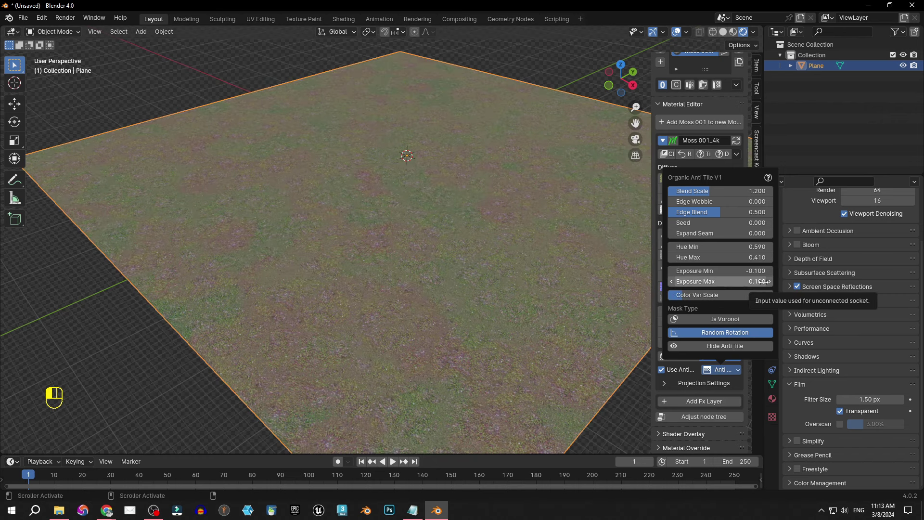